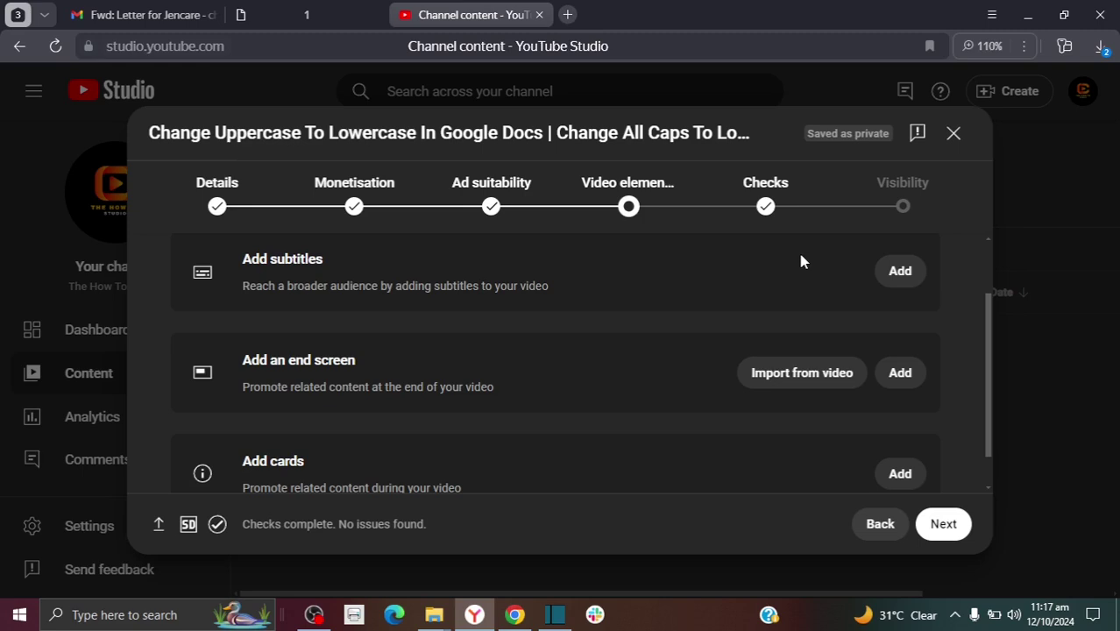
Open the English subtitles editor, then close it to return to Video elements.
left_click(900, 272)
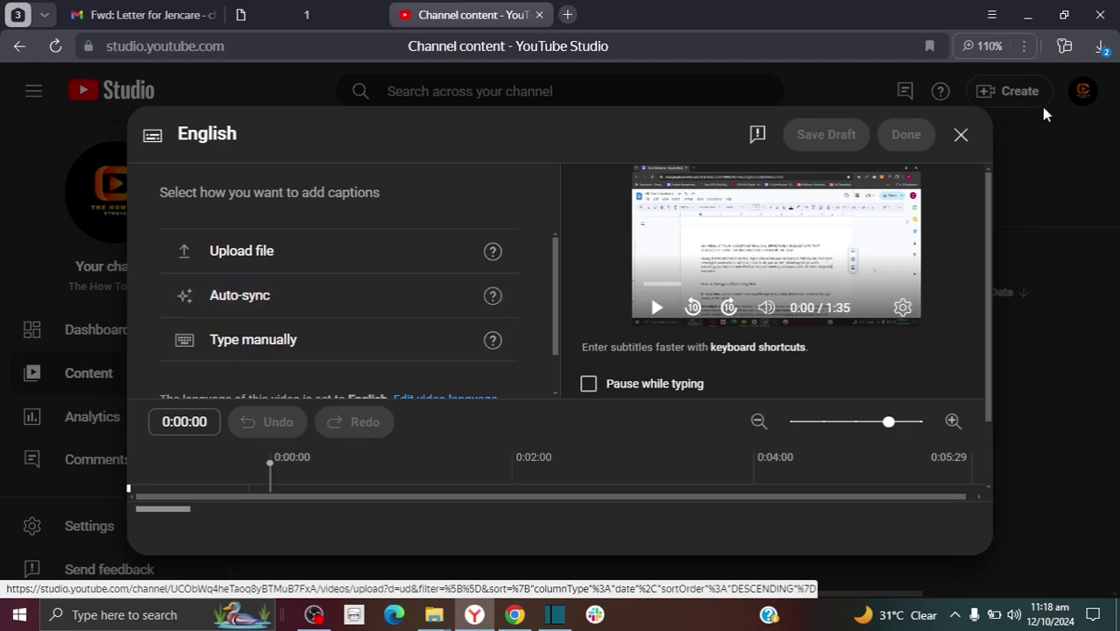
left_click(958, 136)
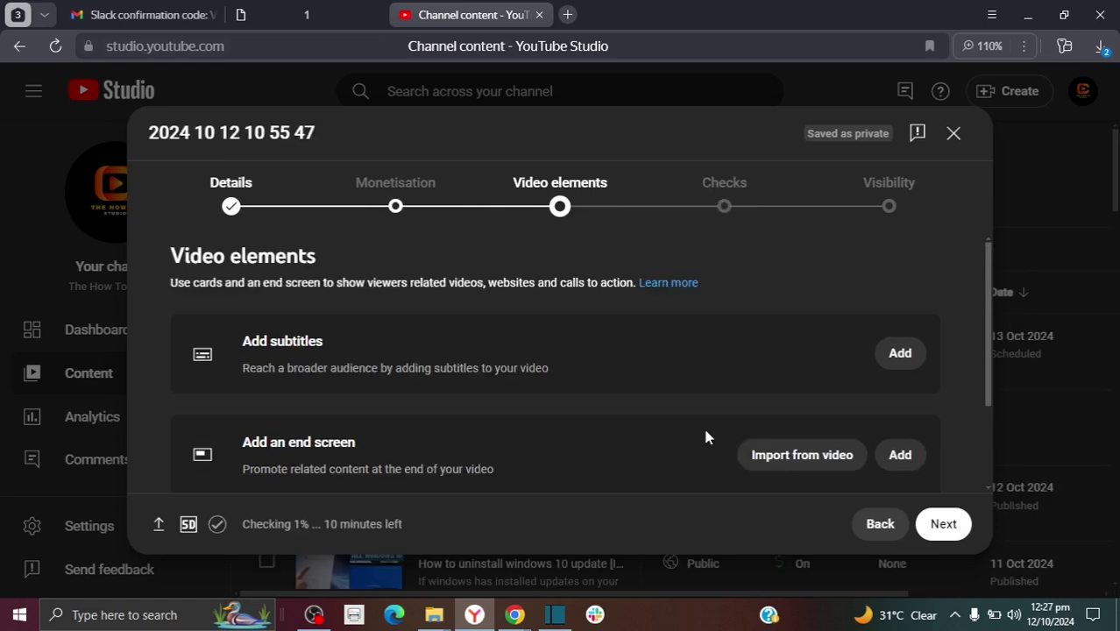
Add manually typed English subtitles as plain text, entering sample text 'hhddgbbcbcbsjffj dsddfsfsd gdsvvs'.
left_click(901, 355)
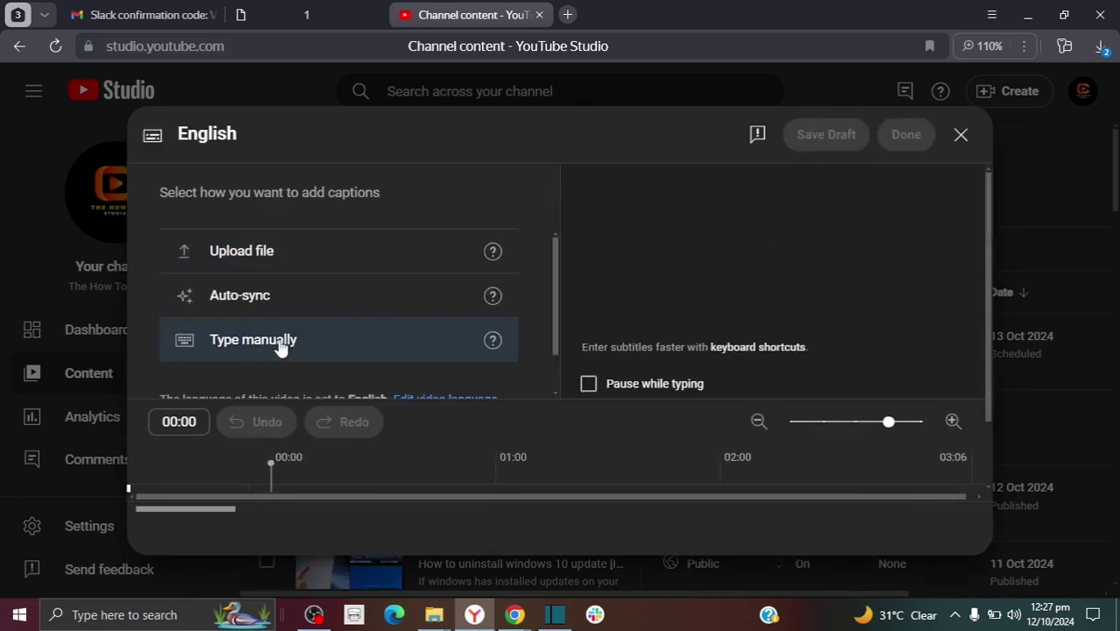
left_click(252, 340)
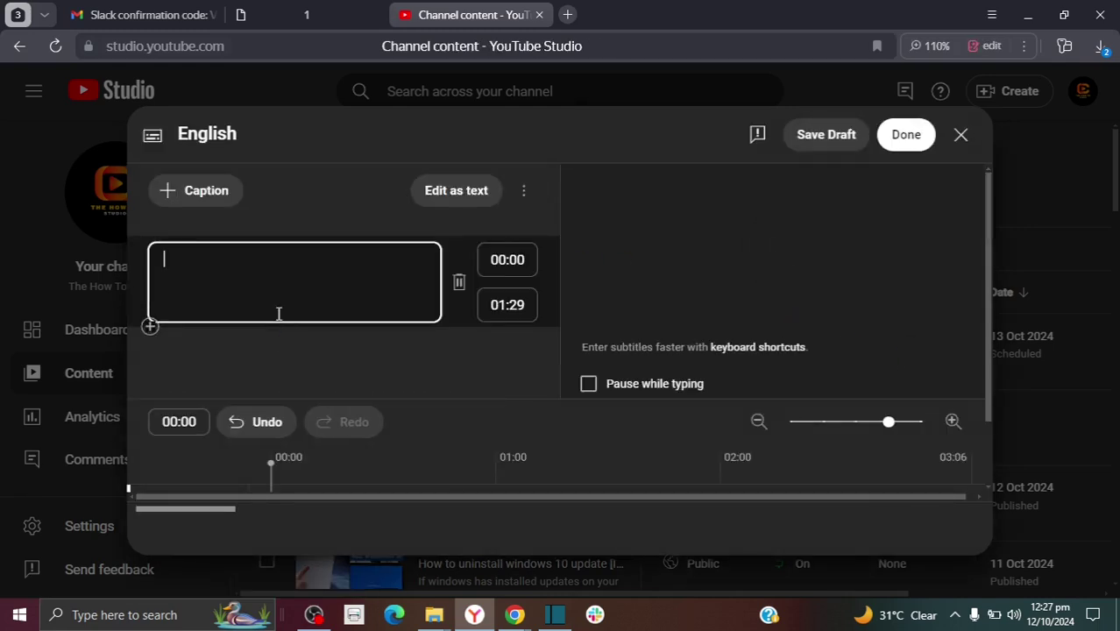
left_click(439, 192)
type("hhddgbbcbcbsjffj dsddfsfsd")
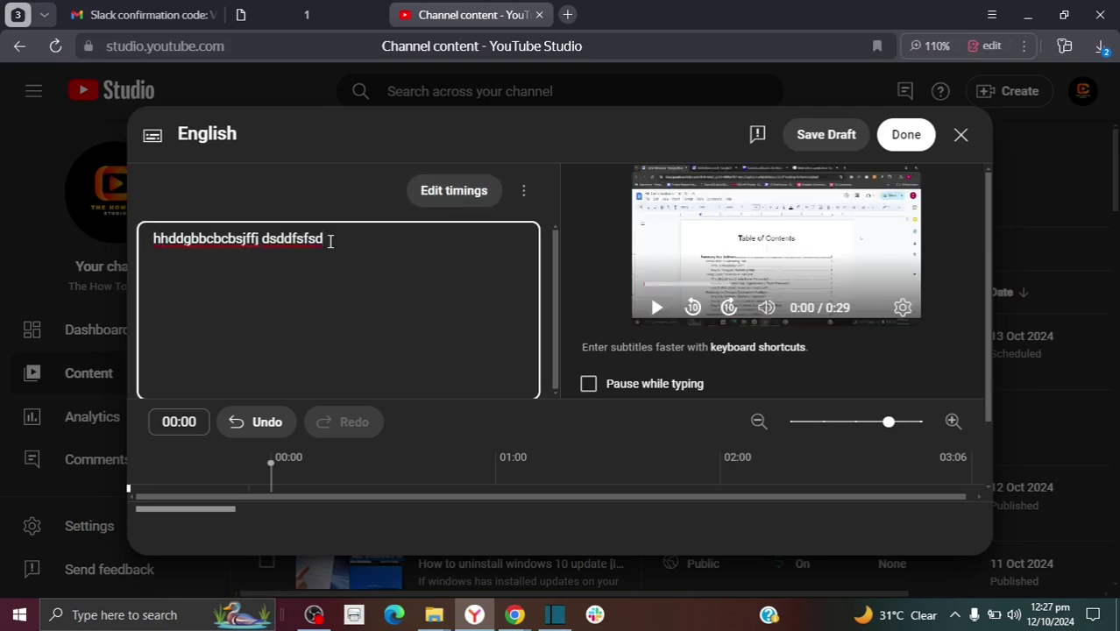
type(" gd")
type("svvs")
Close the subtitle editor and discard the typed caption draft.
left_click(961, 134)
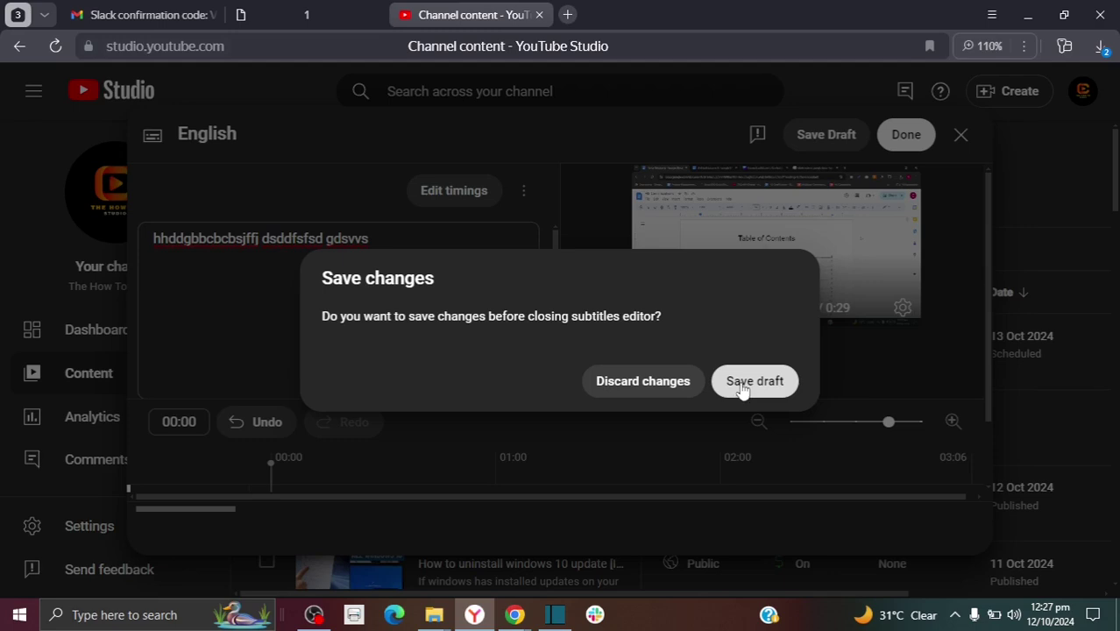
left_click(692, 382)
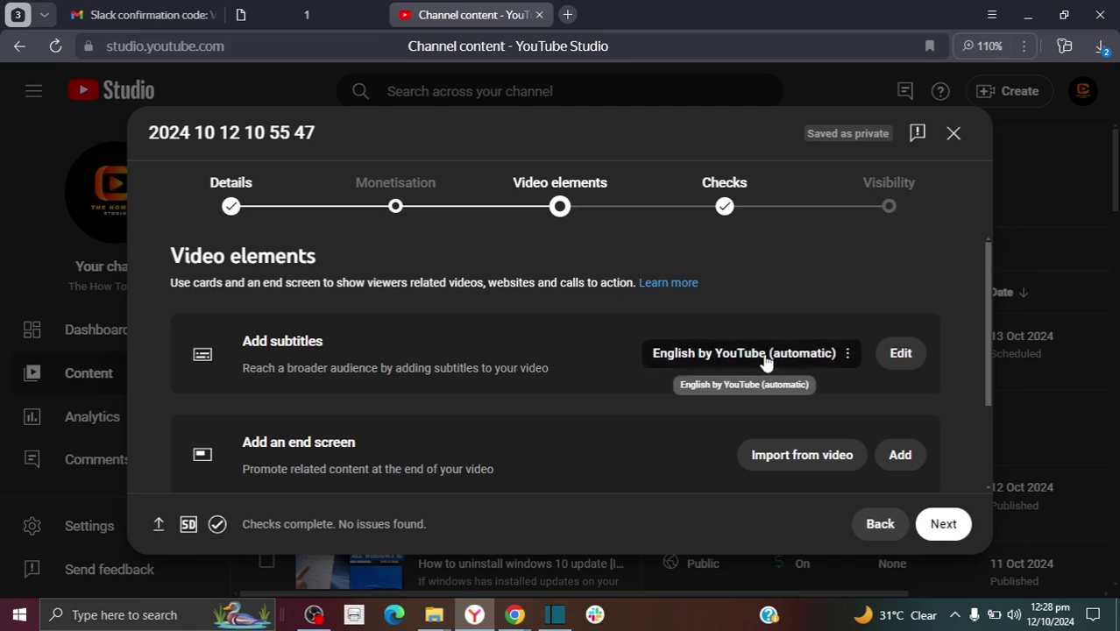
Edit the English transcript, changing 'pageless' to 'page less', and save it as your subtitles.
left_click(900, 353)
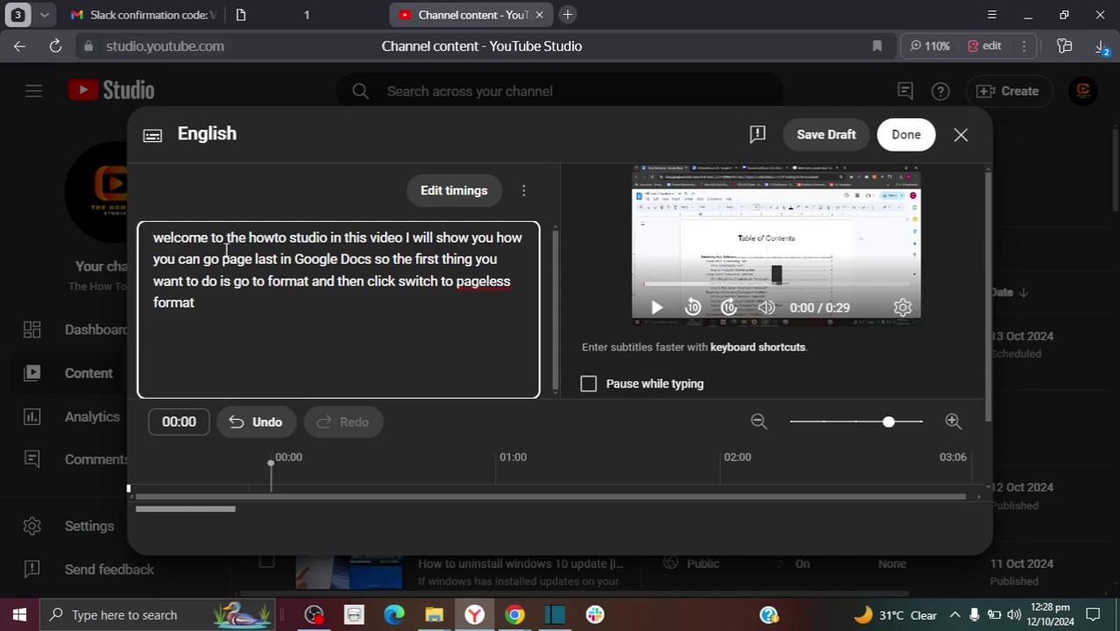
left_click(487, 282)
left_click(377, 305)
left_click(906, 135)
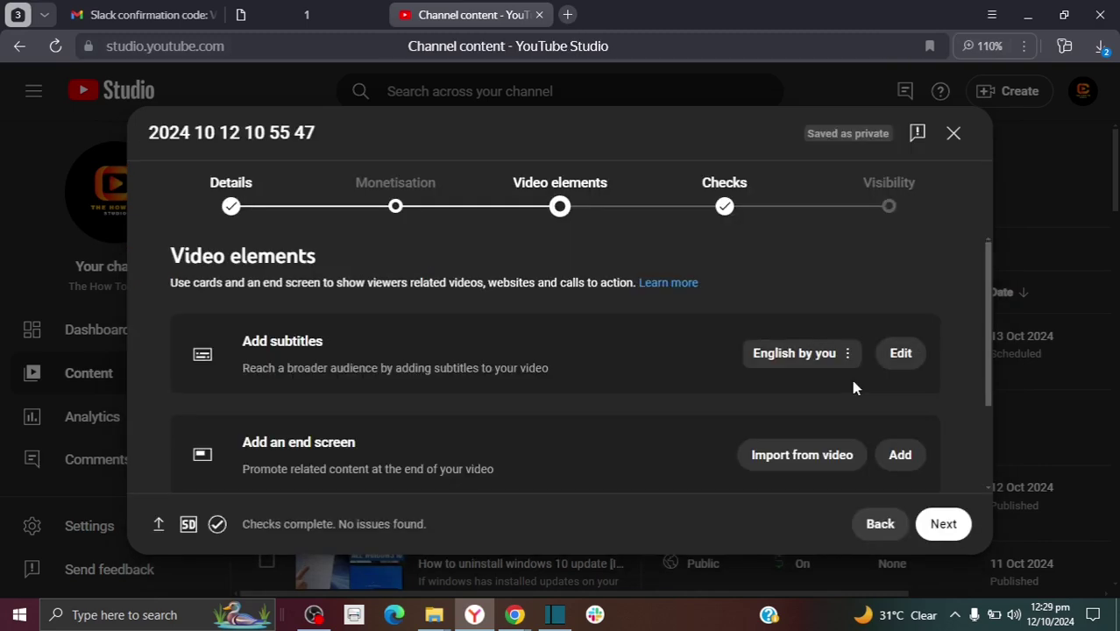
left_click(887, 357)
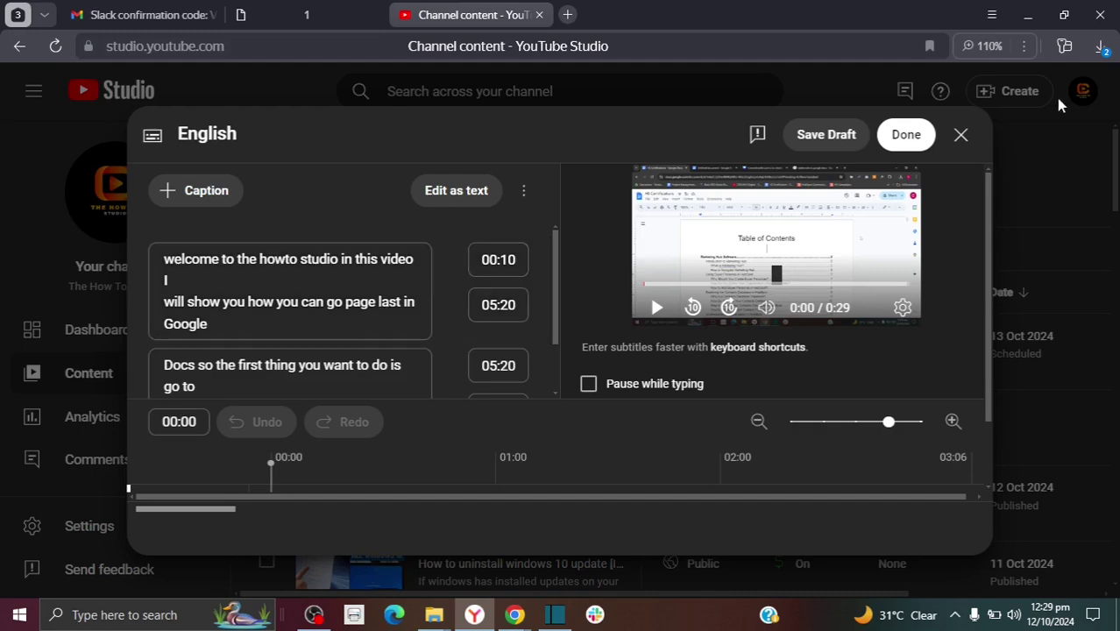
left_click(961, 135)
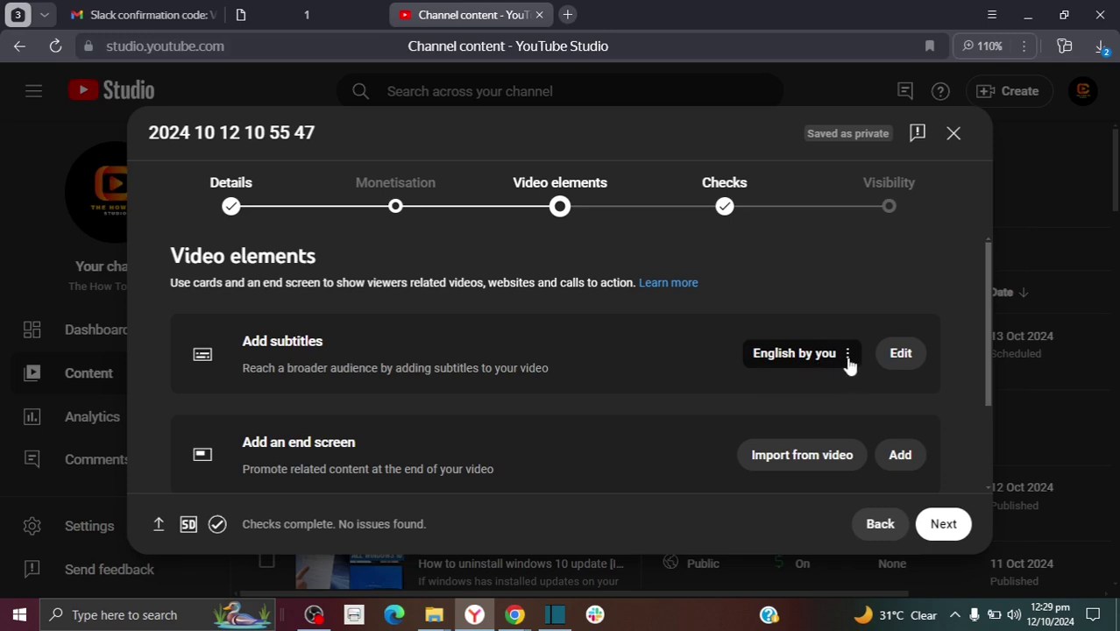
Delete the 'English by you' subtitle track from its options menu.
left_click(848, 360)
left_click(827, 363)
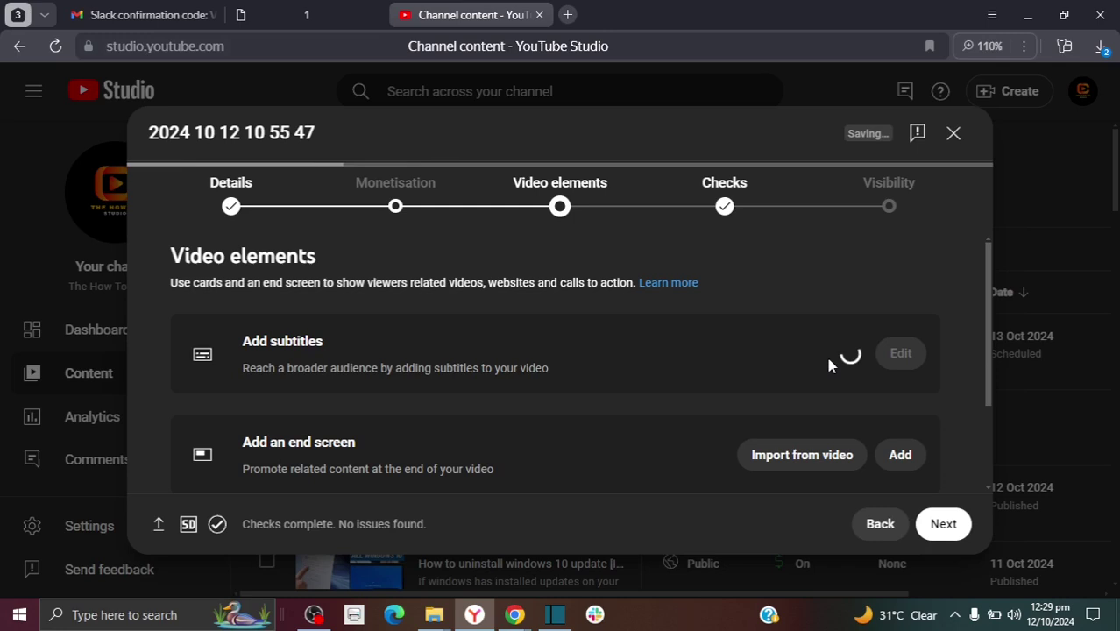